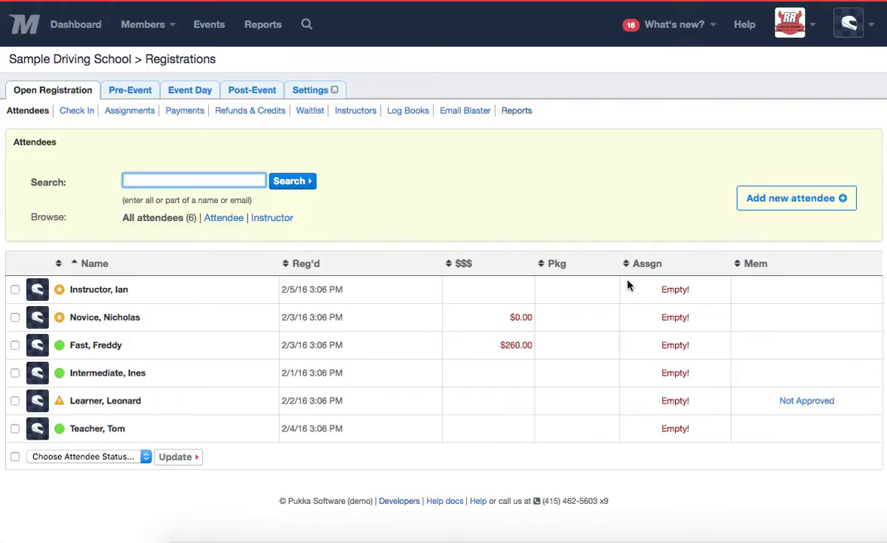
- Open the registration form builder in the Sample Driving School event's settings
click(310, 90)
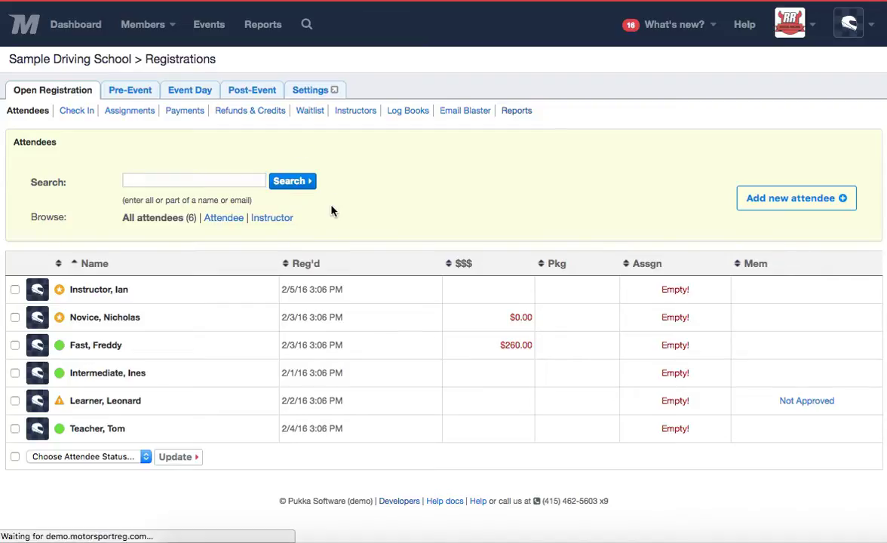
click(189, 91)
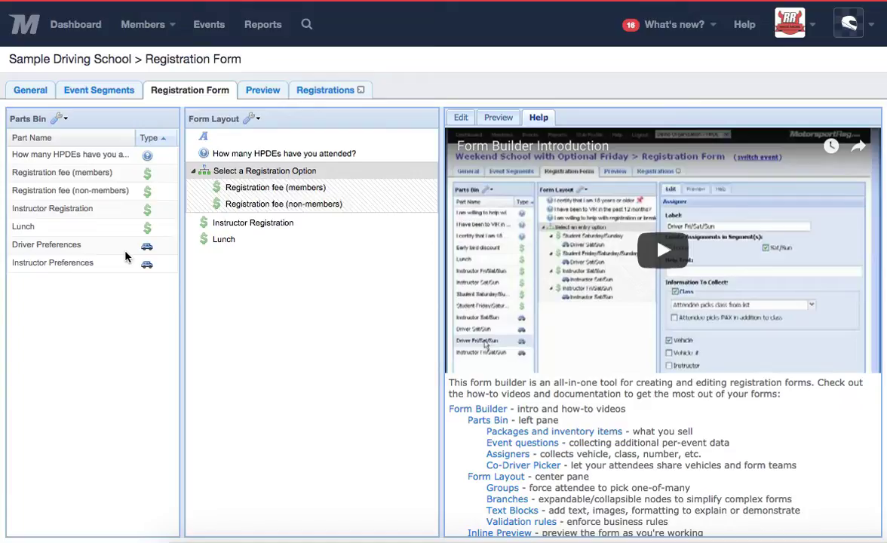
click(64, 118)
mouse_move(75, 136)
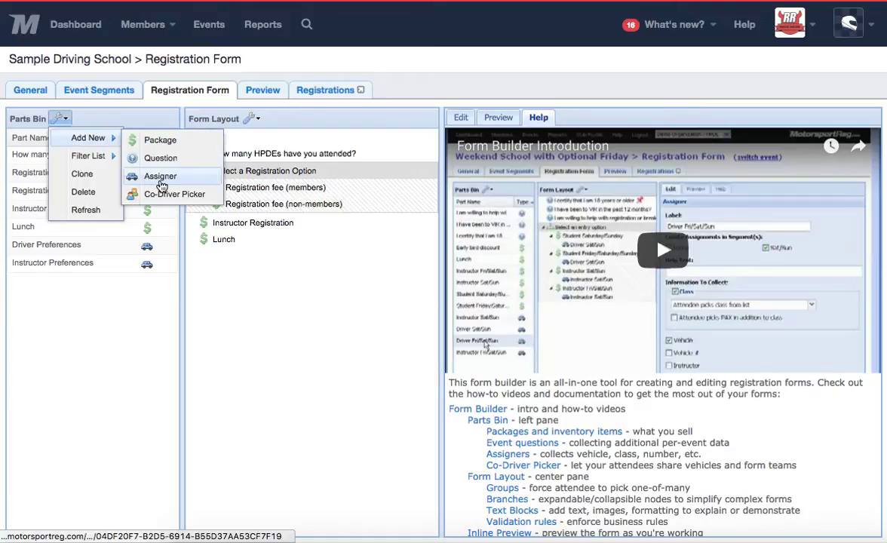
click(225, 316)
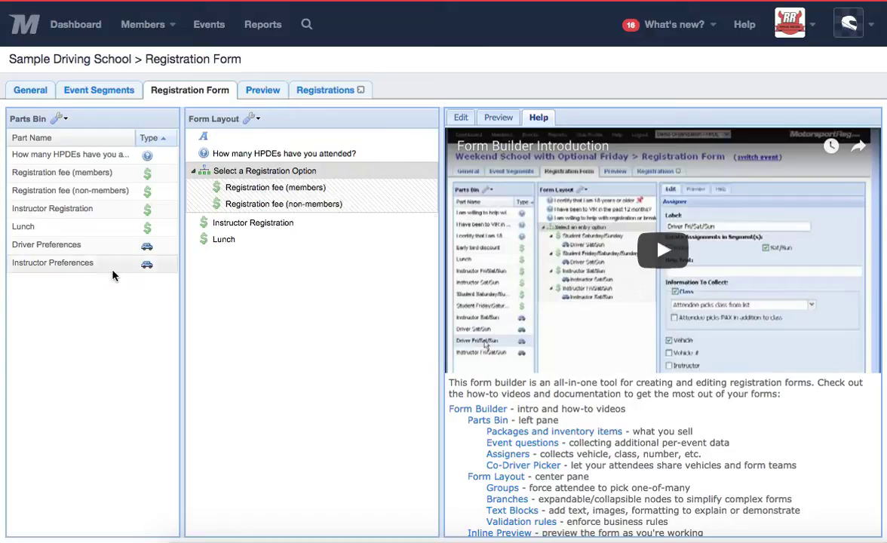
- Open the Driver Preferences assigner and nest it under Registration fee (members) in the form layout
click(21, 248)
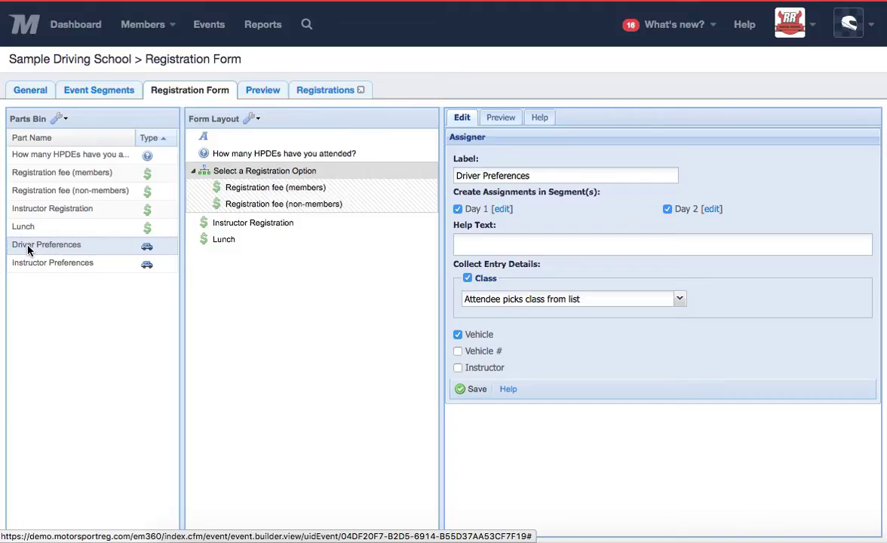
drag(28, 250, 273, 190)
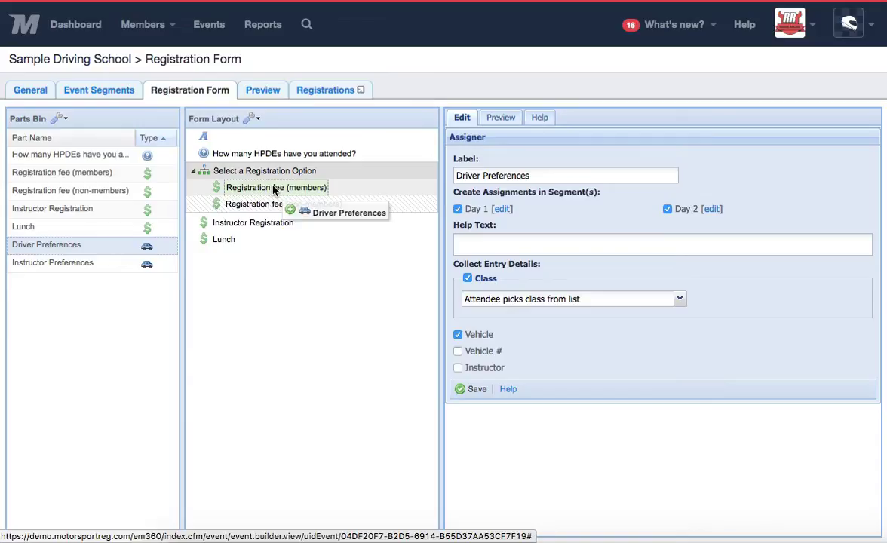
drag(274, 190, 274, 190)
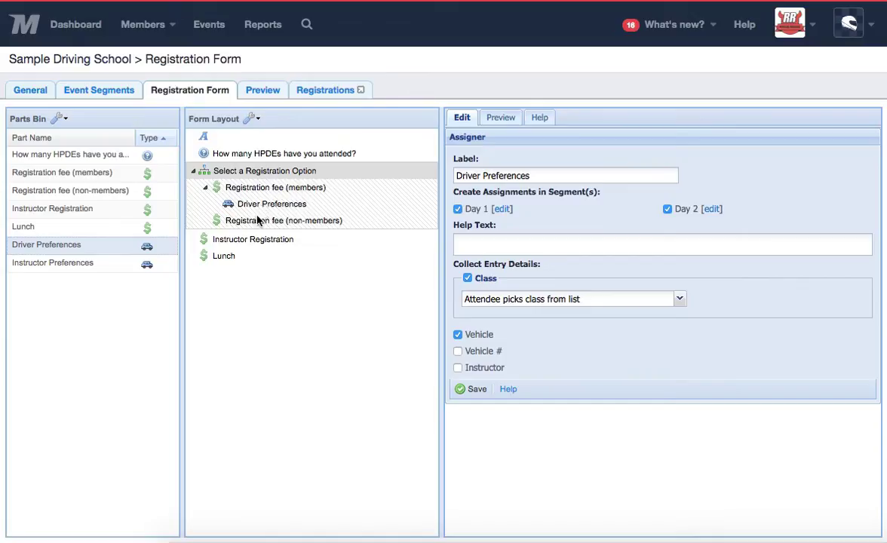
- Try placing Driver Preferences beside both registration fees instead of beneath them, and restore it under the members fee only
mouse_move(262, 211)
mouse_down()
mouse_move(257, 229)
mouse_move(257, 221)
mouse_up()
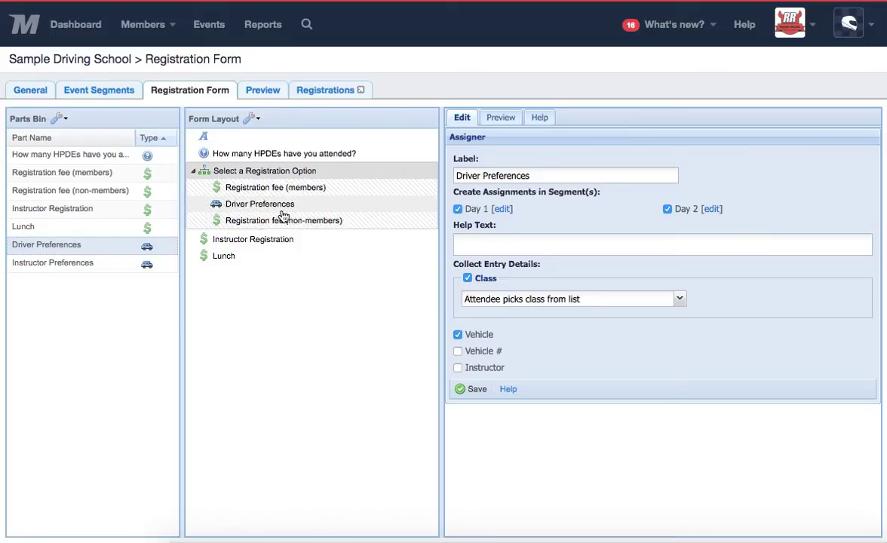
drag(59, 243, 282, 232)
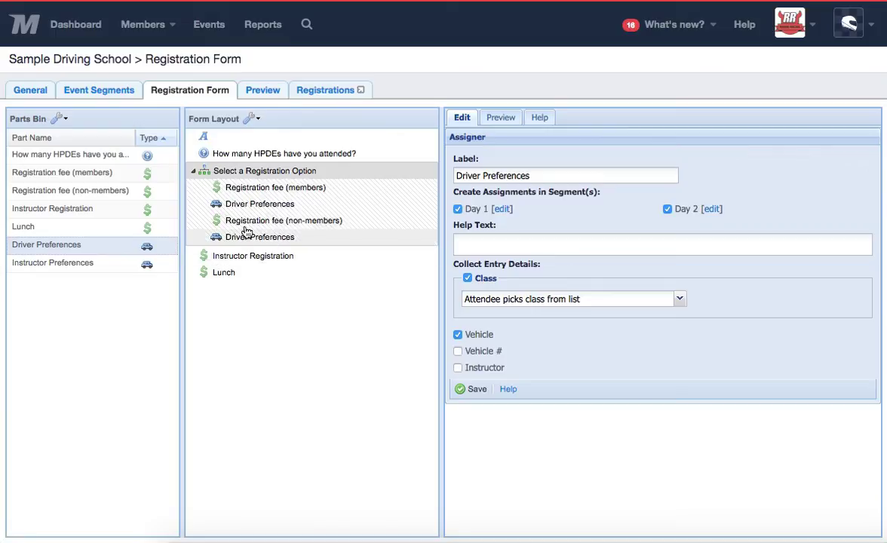
drag(252, 202, 270, 188)
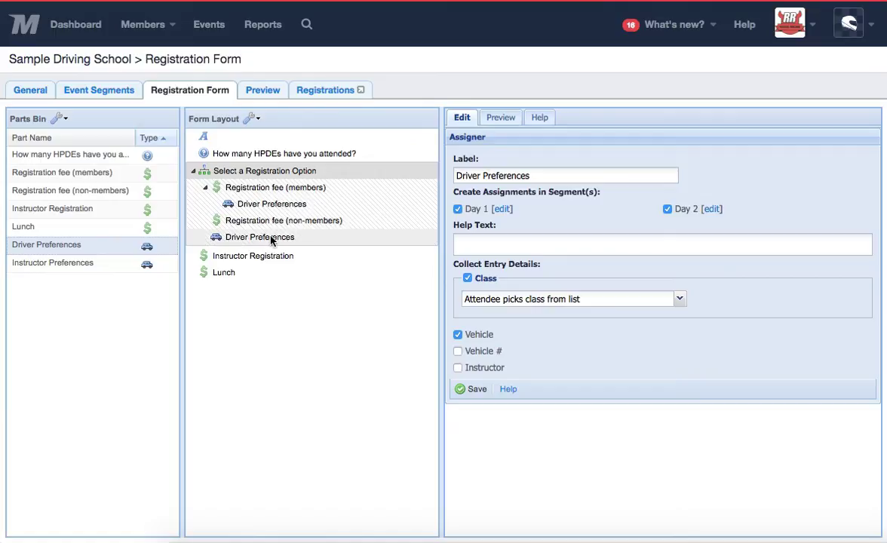
right_click(272, 239)
click(269, 292)
- Preview the form with the members and the non-members registration fee selected to compare which driver fields each one shows
click(500, 118)
scroll(482, 279, down, 5)
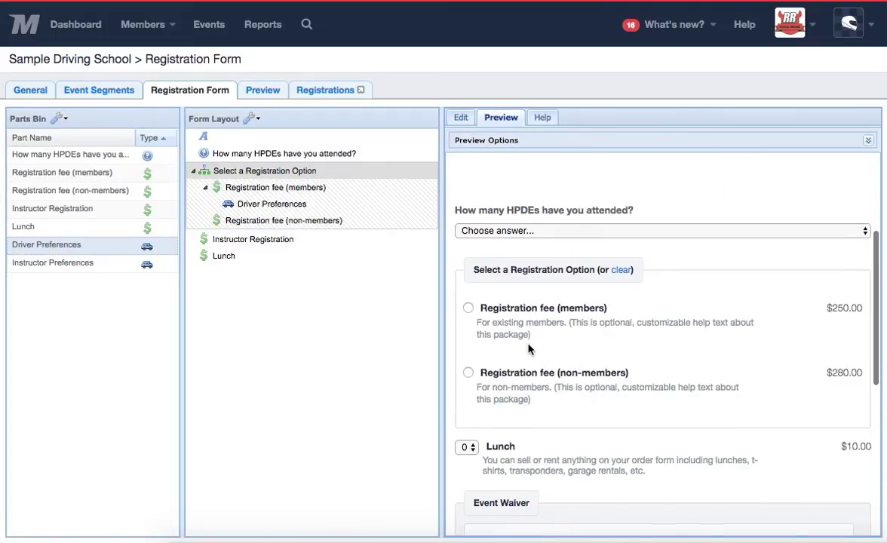
click(468, 308)
scroll(469, 310, down, 2)
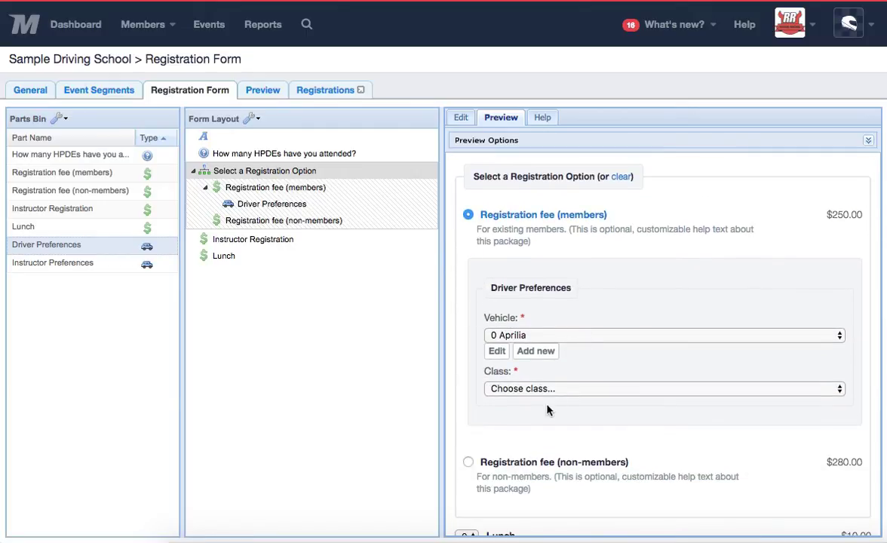
scroll(632, 281, down, 3)
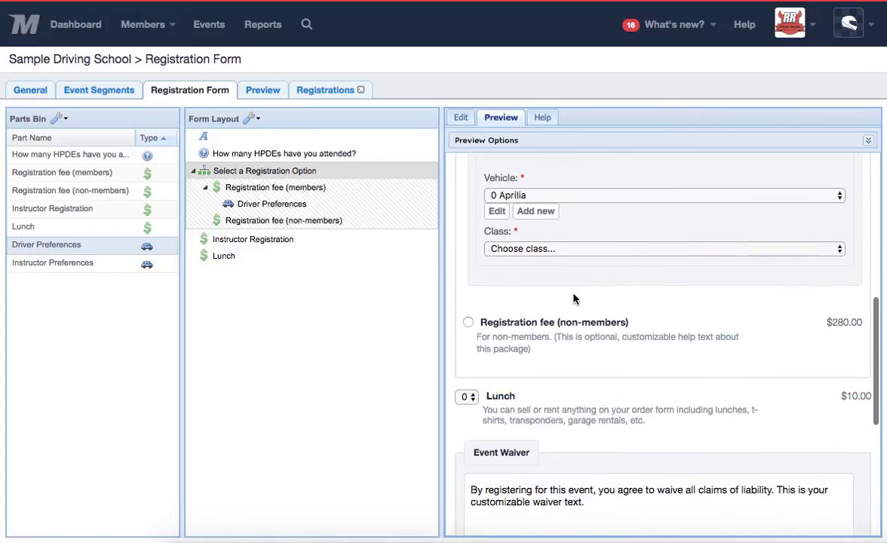
click(467, 322)
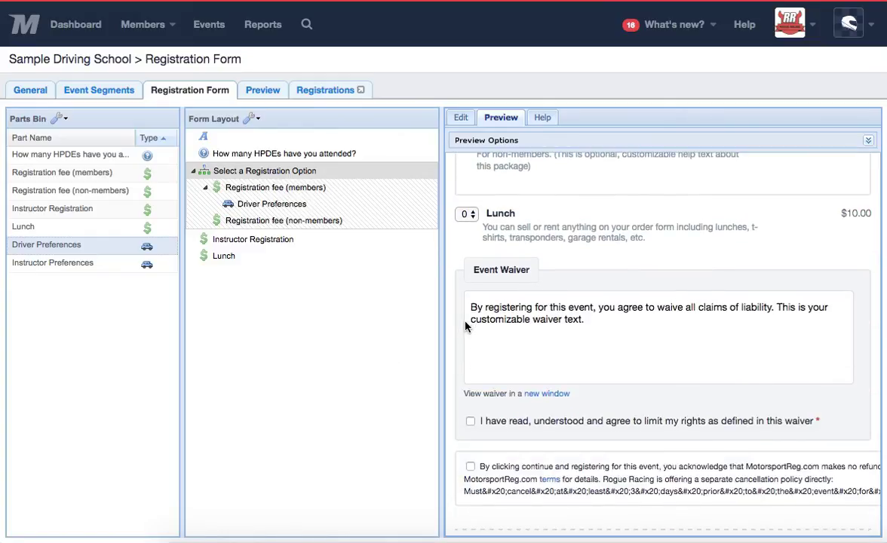
scroll(602, 335, up, 3)
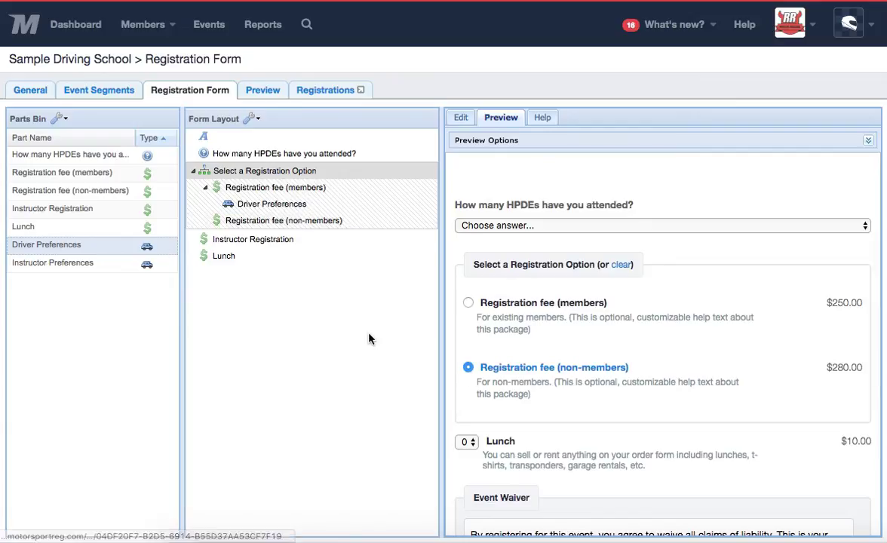
- Nest the Driver Preferences assigner under Registration fee (non-members) in the form layout
drag(45, 245, 249, 227)
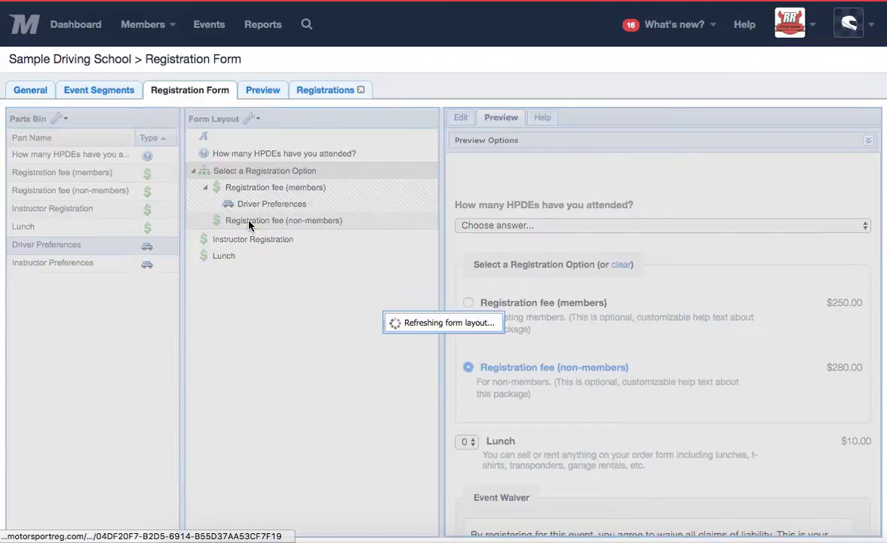
click(460, 119)
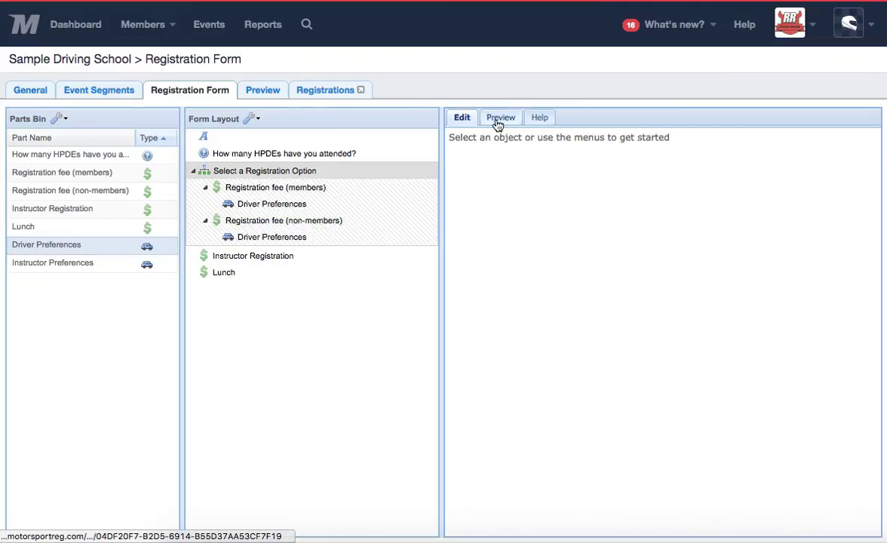
- Preview the updated form, selecting each registration fee in turn to check its Driver Preferences section
click(501, 117)
scroll(528, 336, down, 1)
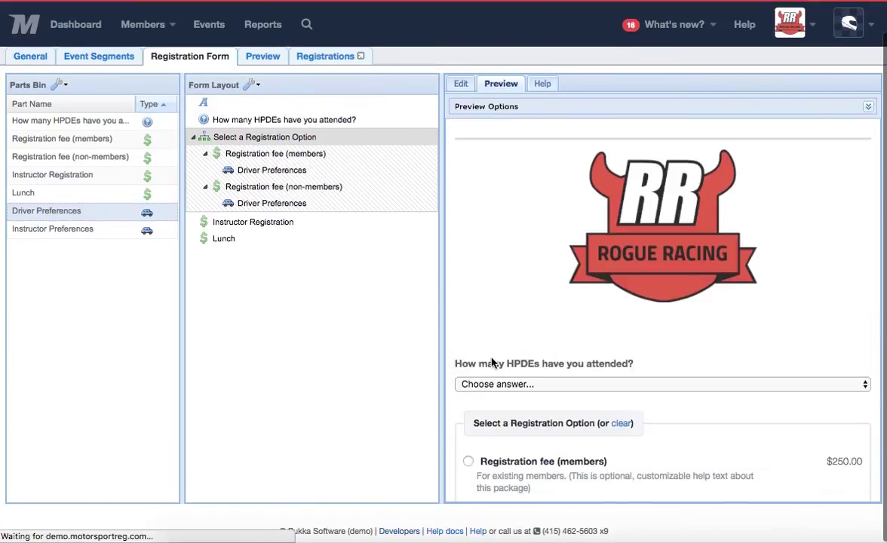
scroll(483, 354, down, 4)
click(504, 324)
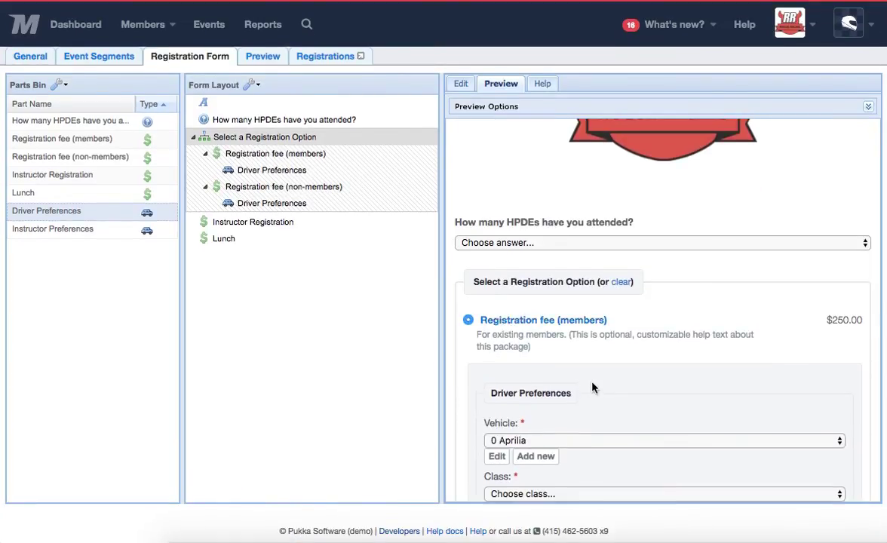
scroll(591, 387, down, 5)
click(539, 383)
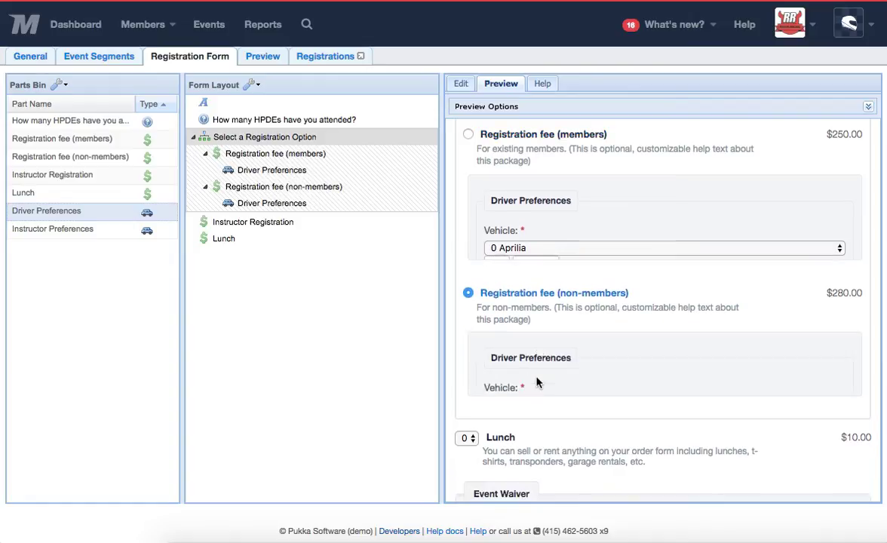
scroll(538, 384, down, 1)
scroll(537, 384, up, 2)
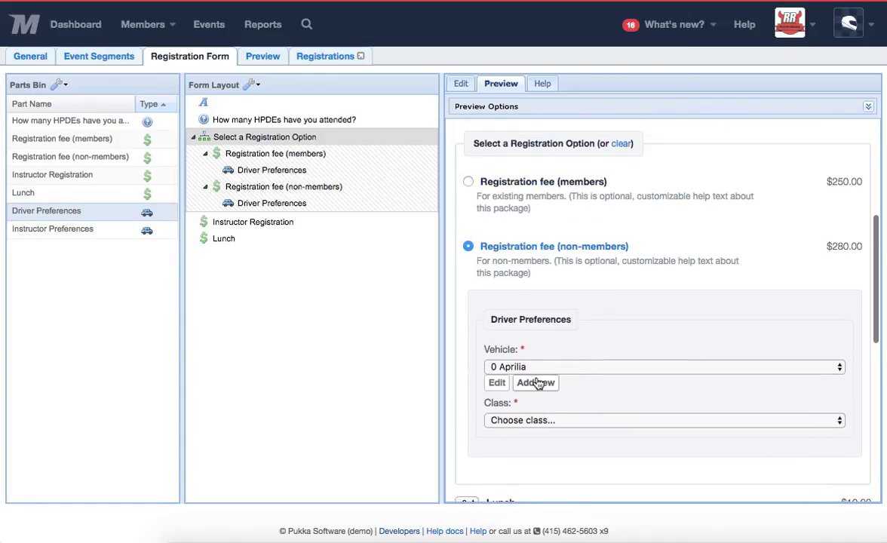
- Disable and re-enable the Class and Vehicle entry details of the Driver Preferences assigner, and save it
click(22, 211)
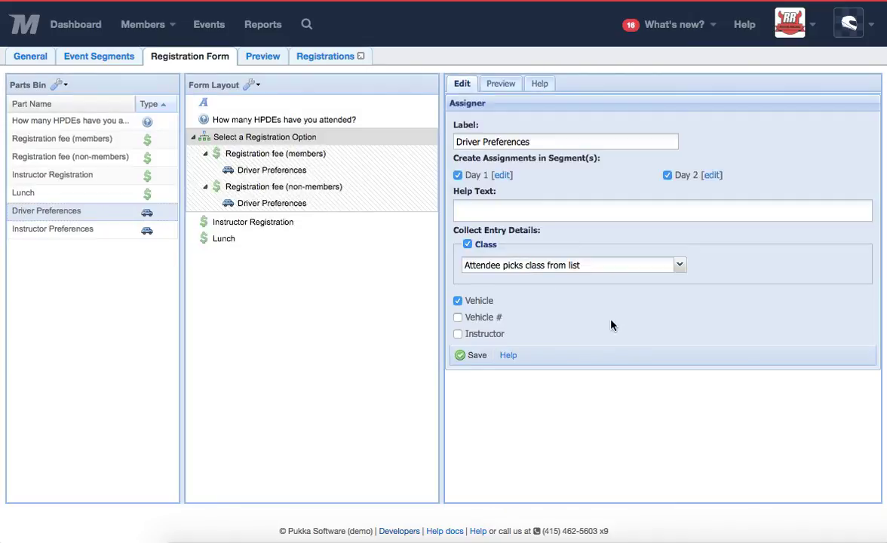
click(468, 245)
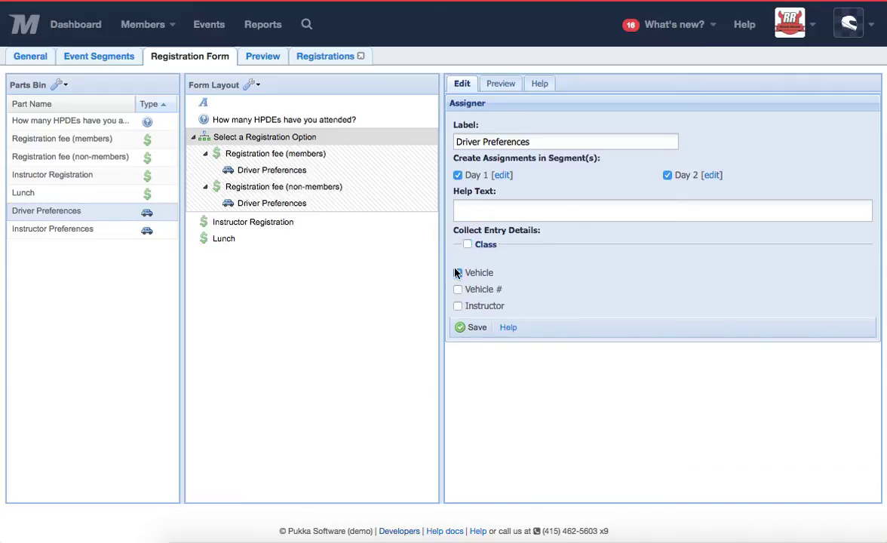
click(458, 273)
click(467, 245)
click(458, 301)
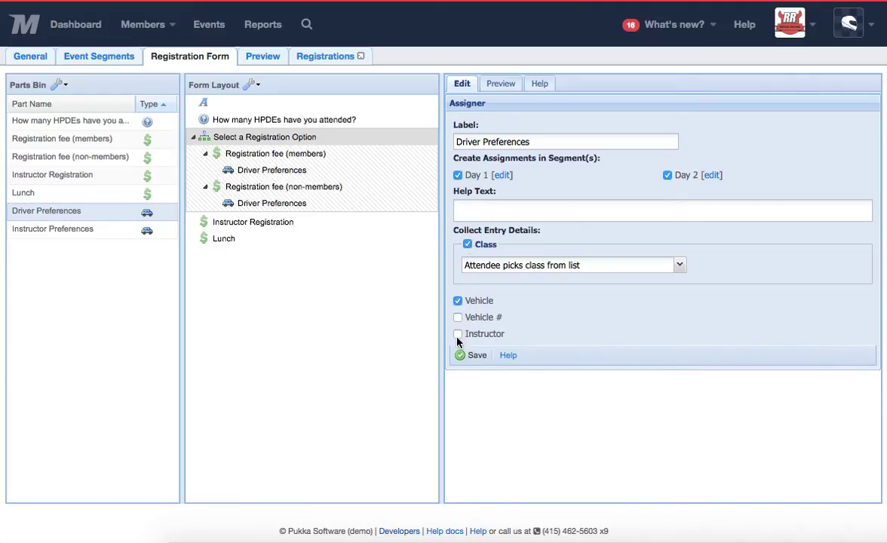
click(458, 357)
- Nest the Instructor Preferences assigner under Instructor Registration in the form layout
drag(51, 230, 290, 226)
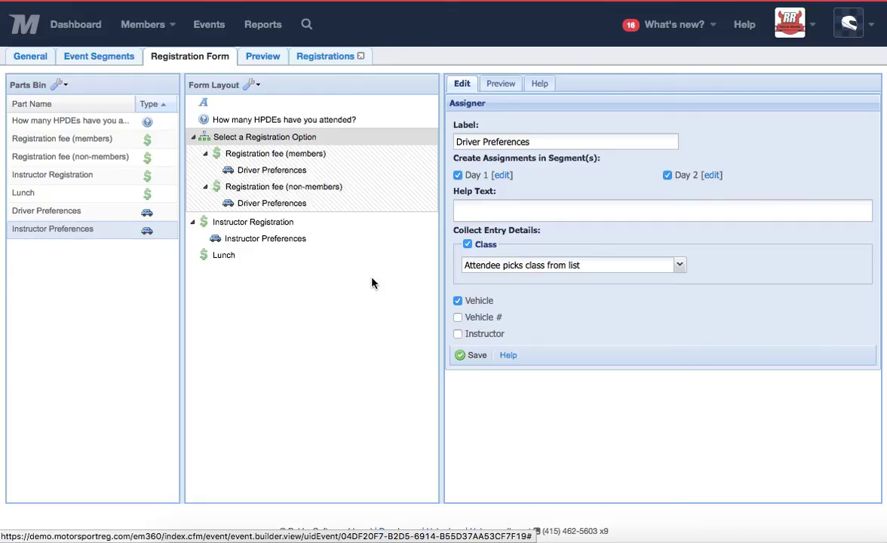
scroll(371, 283, up, 1)
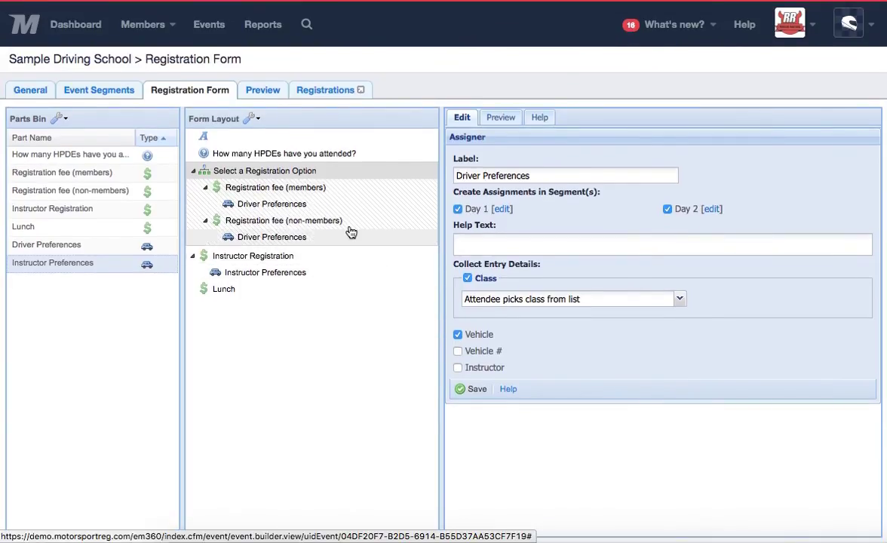
- Open the first attendee's assignments from the event registrations and set the two new rows' segments to Day 1 and Day 2
click(324, 91)
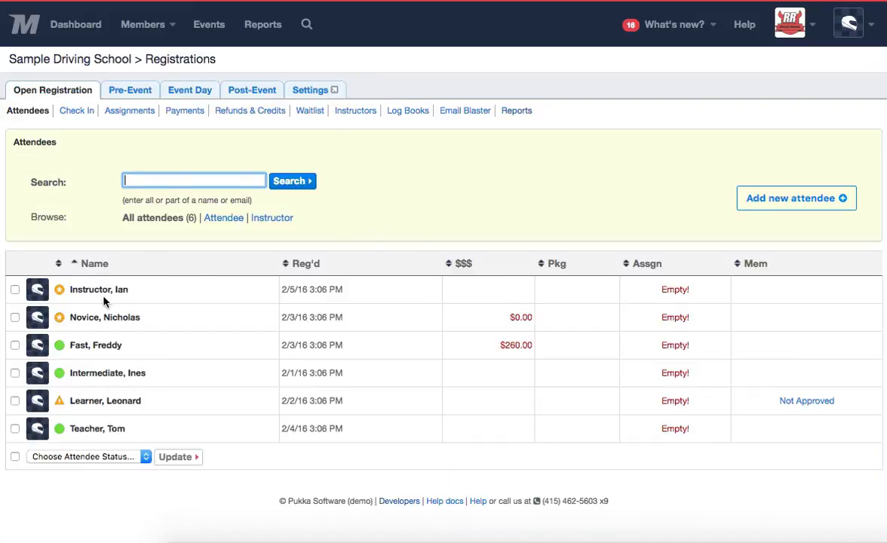
click(102, 292)
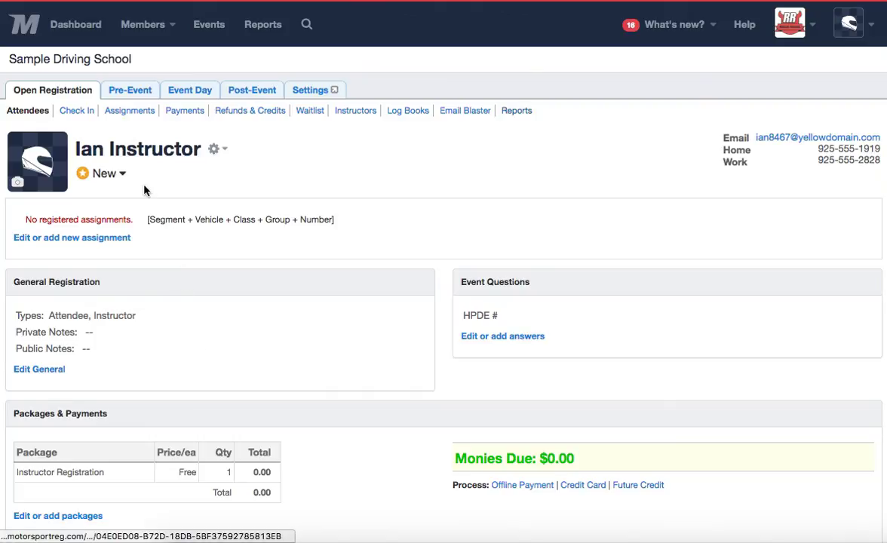
click(41, 239)
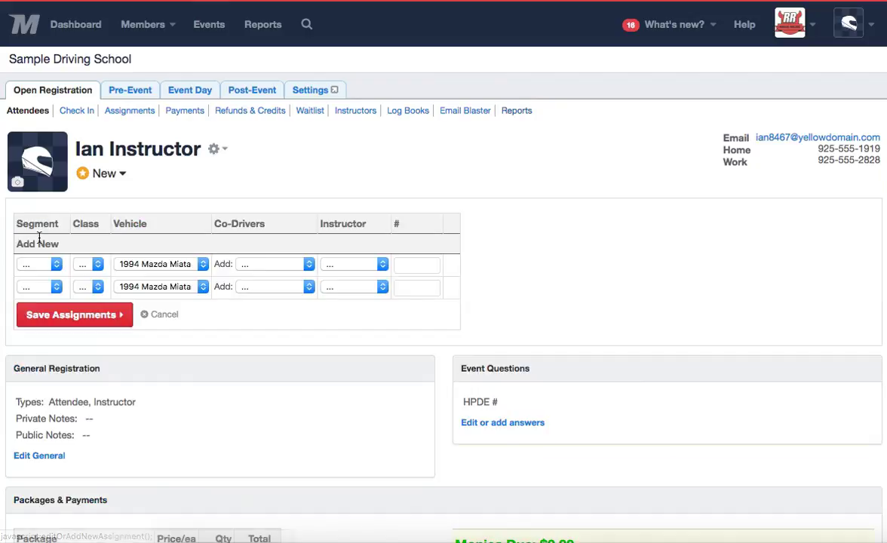
scroll(68, 225, down, 1)
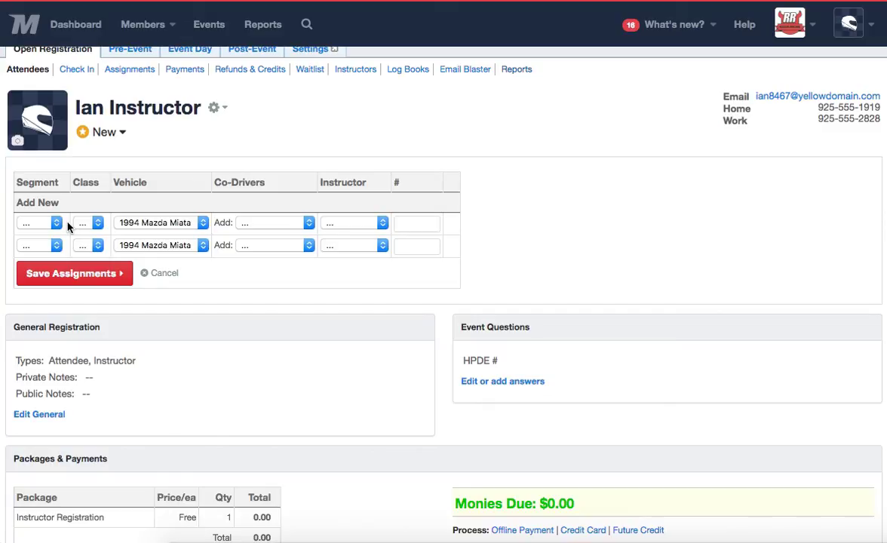
click(53, 225)
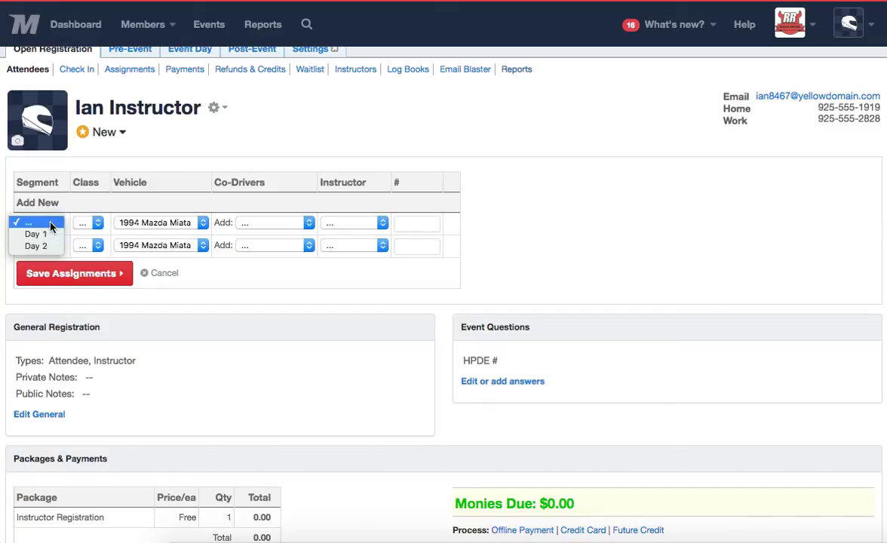
click(34, 235)
click(41, 247)
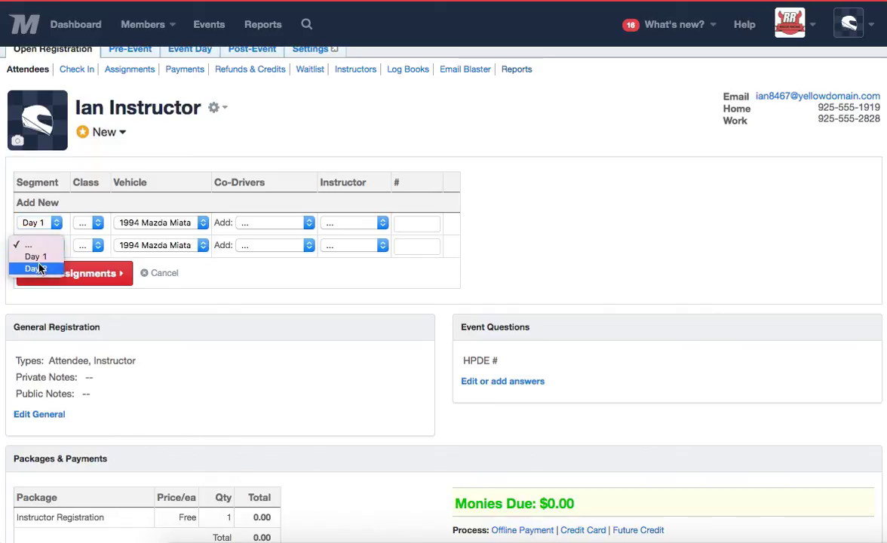
click(36, 268)
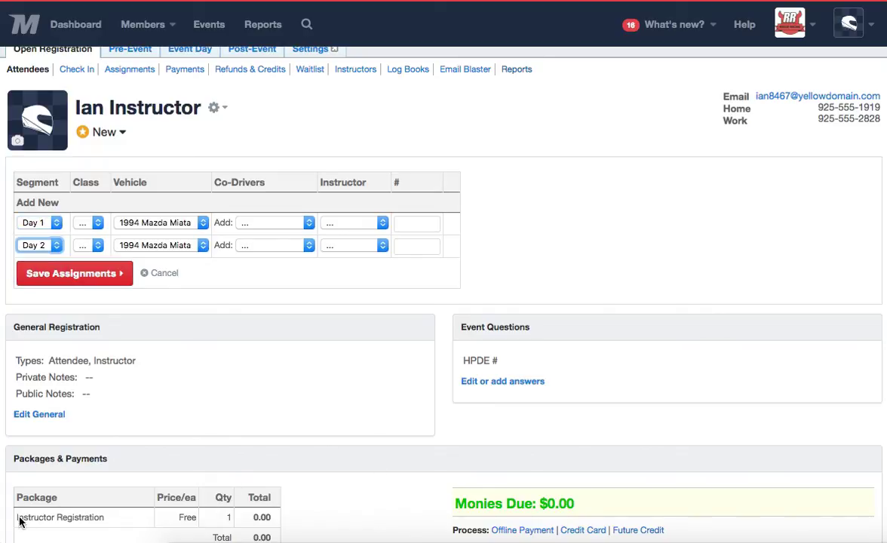
- Set the class to I for both the Day 1 and Day 2 assignments and save them
click(86, 222)
click(85, 270)
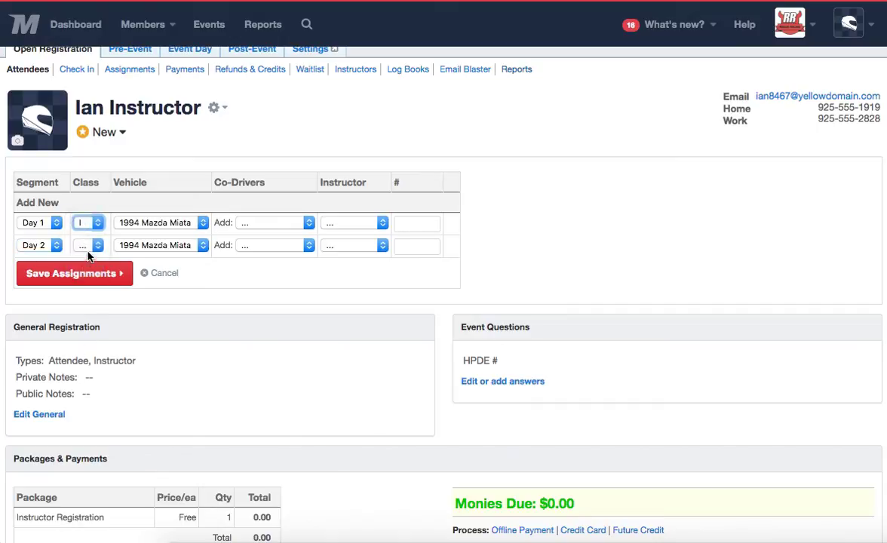
click(85, 245)
click(88, 294)
click(58, 276)
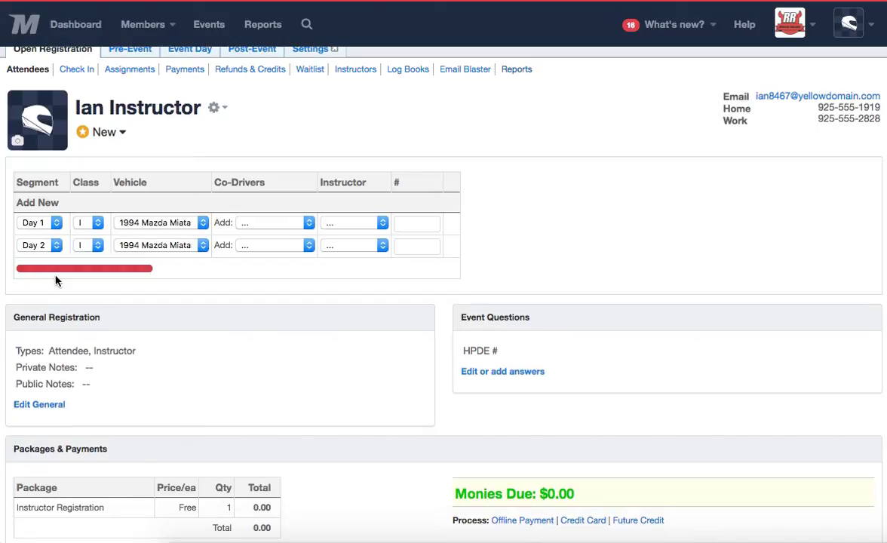
- Return to the event's attendees list
scroll(197, 273, up, 2)
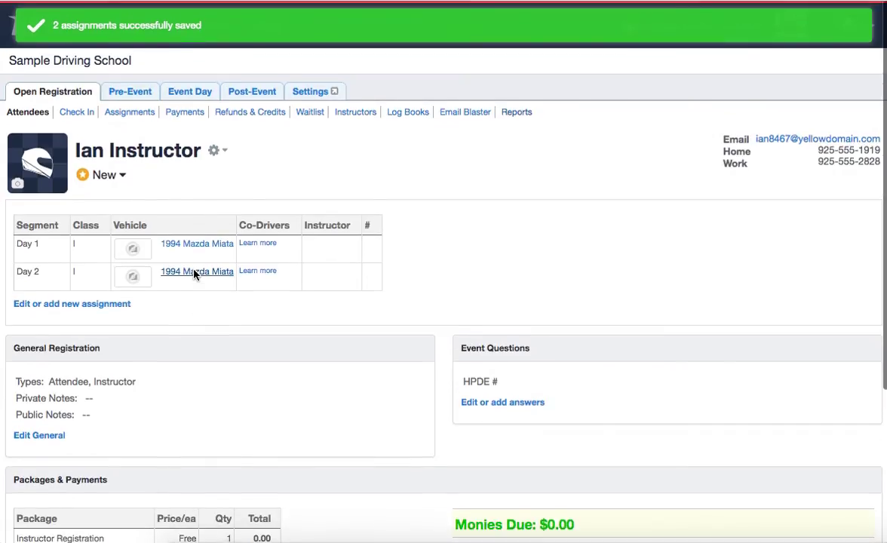
click(37, 116)
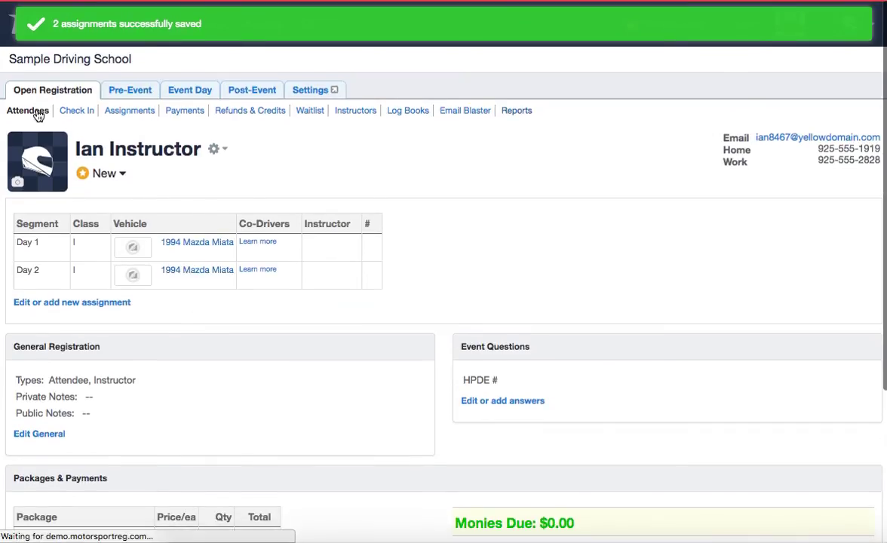